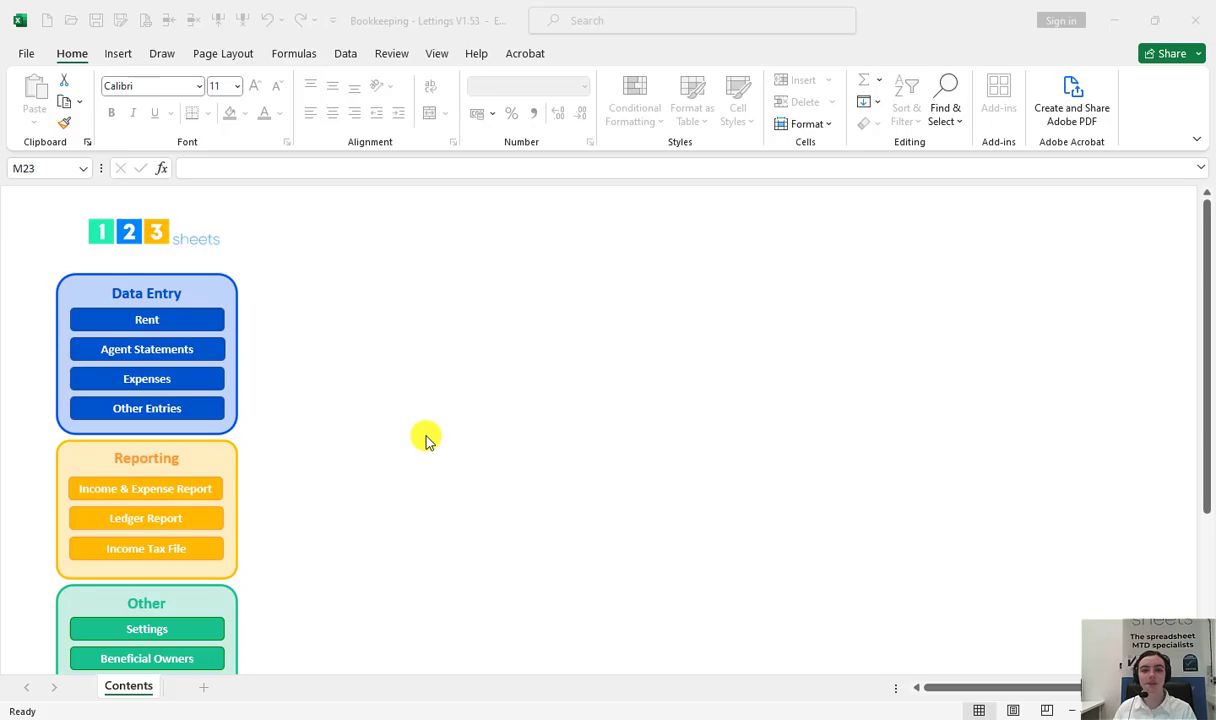
Go from the workbook's Contents page to the Settings sheet.
{"action": "left_click", "coordinate": [425, 438]}
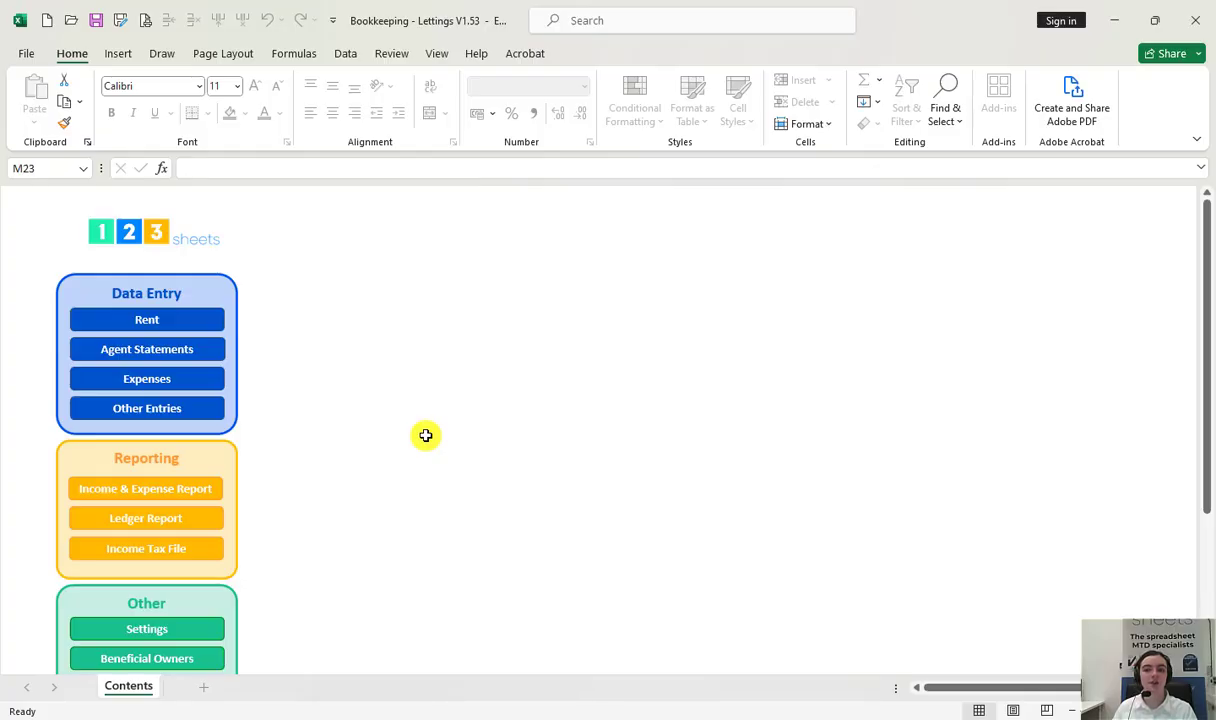
{"action": "scroll", "coordinate": [425, 435], "scroll_direction": "down", "scroll_amount": 3}
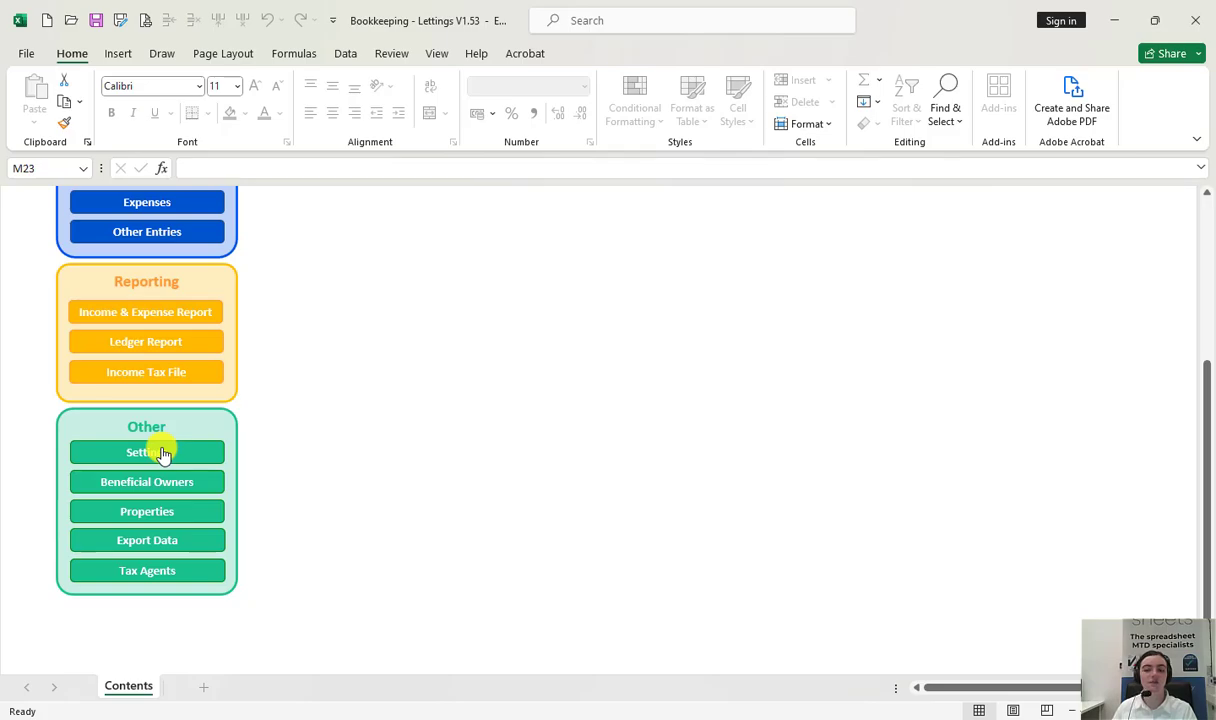
{"action": "left_click", "coordinate": [163, 454]}
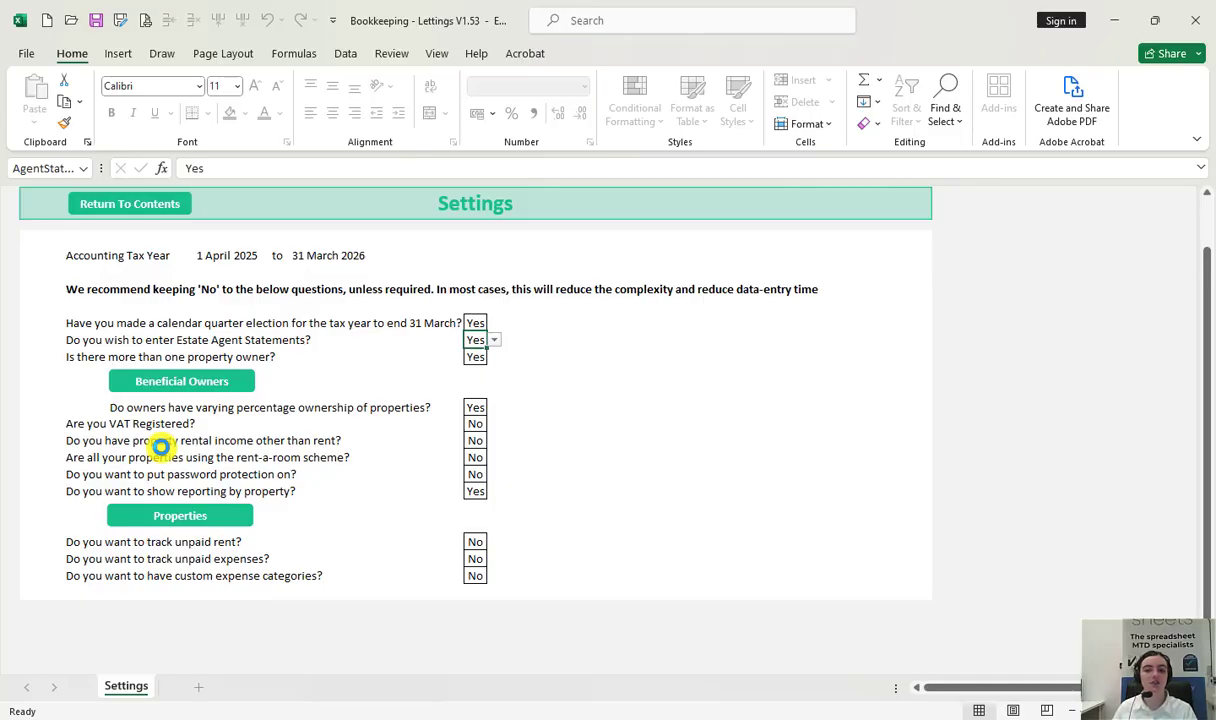
Review the Settings answers: VAT registered, multiple owners, reporting by property, estate agent statements.
{"action": "left_click", "coordinate": [472, 424]}
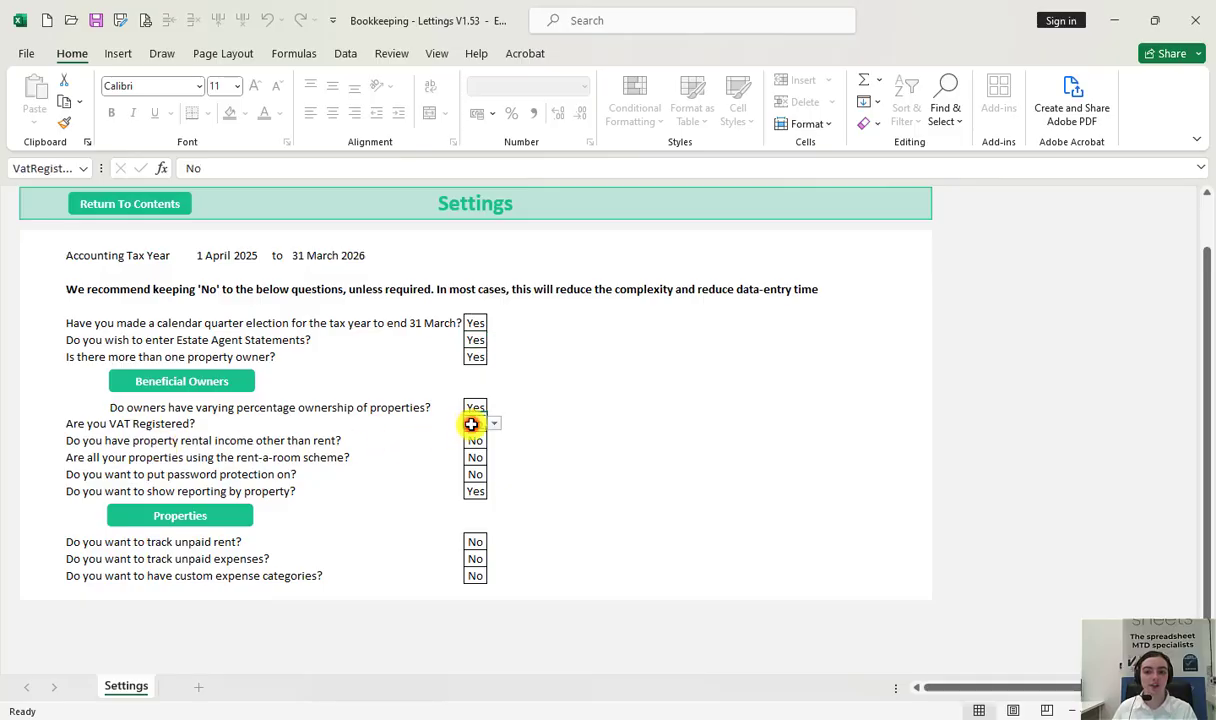
{"action": "left_click", "coordinate": [473, 357]}
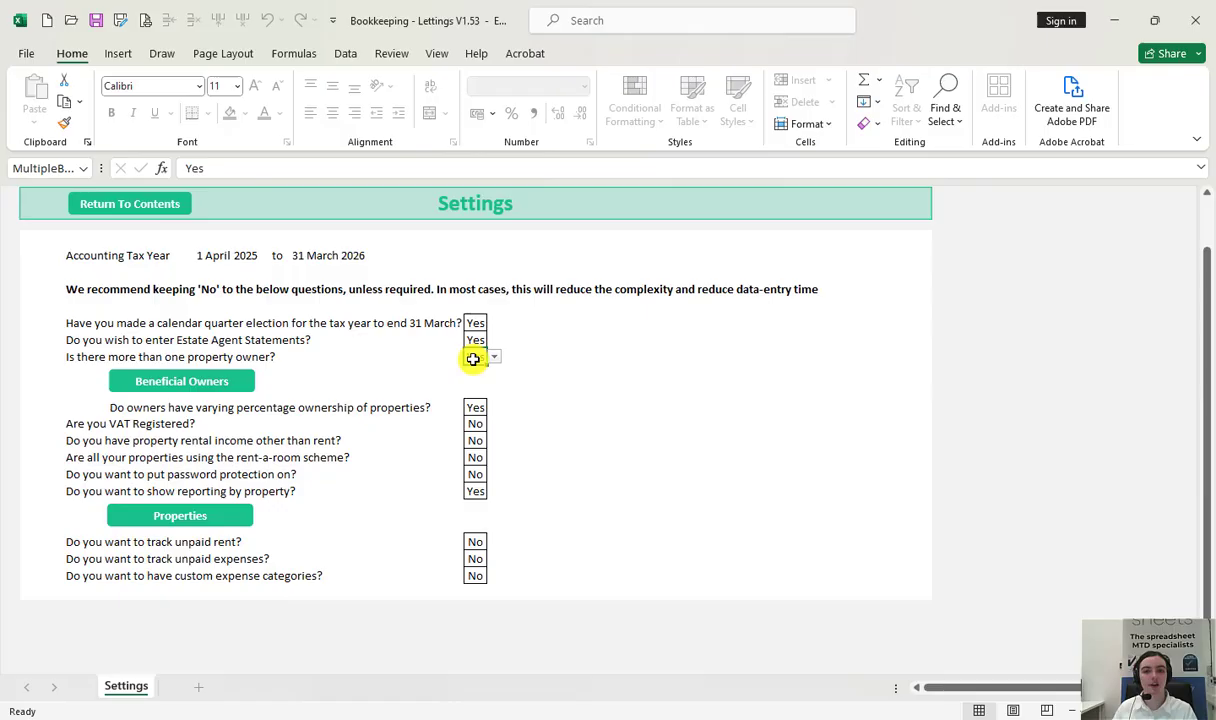
{"action": "left_click", "coordinate": [469, 491]}
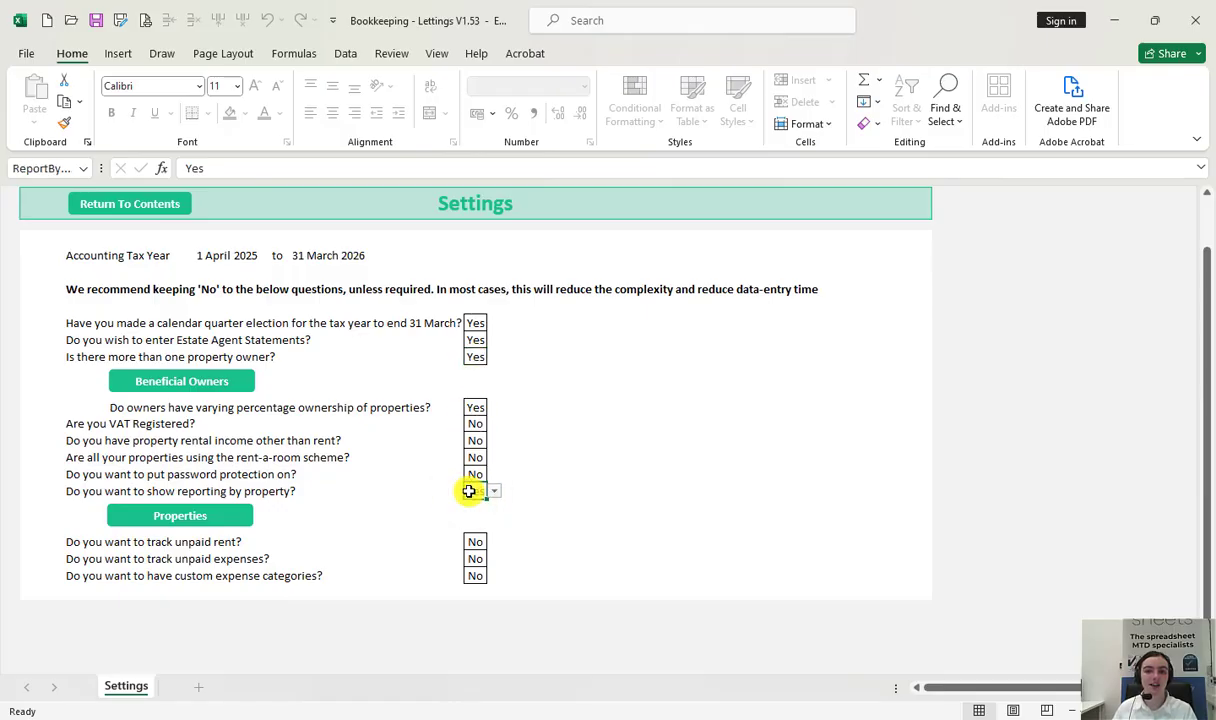
{"action": "left_click", "coordinate": [480, 344]}
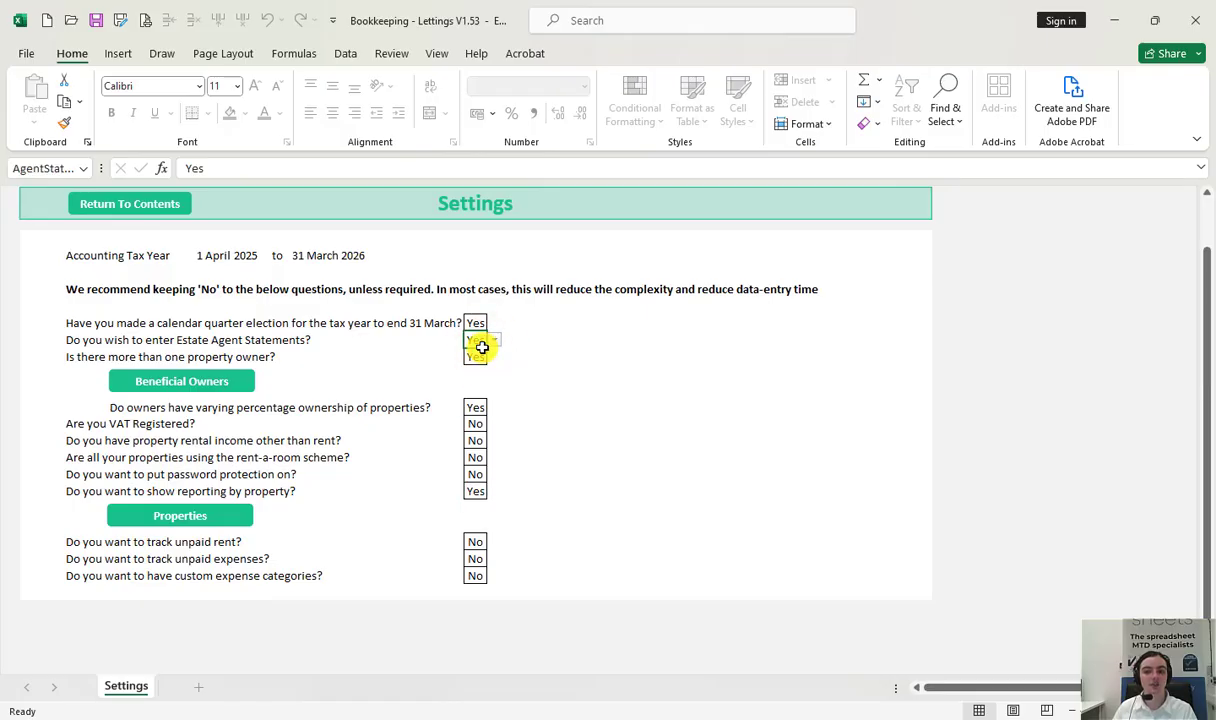
Look over the Rent sheet's monthly rent invoices for three properties, then return to Contents.
{"action": "left_click", "coordinate": [165, 204]}
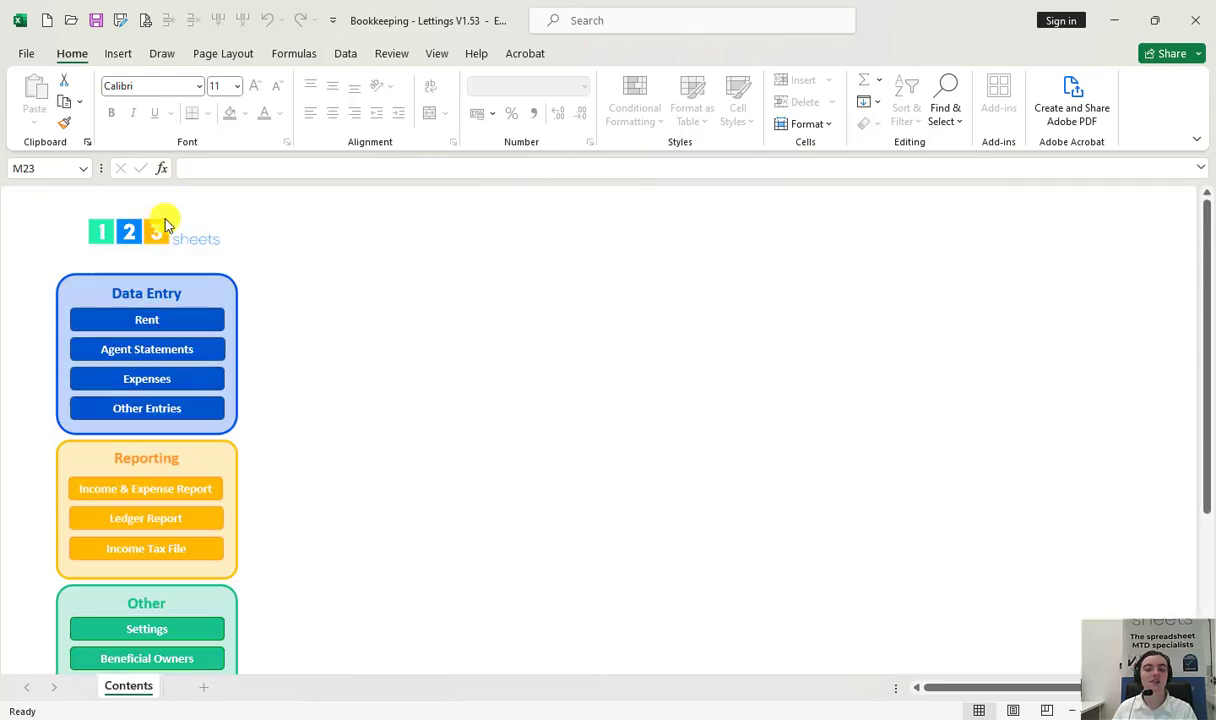
{"action": "left_click", "coordinate": [168, 316]}
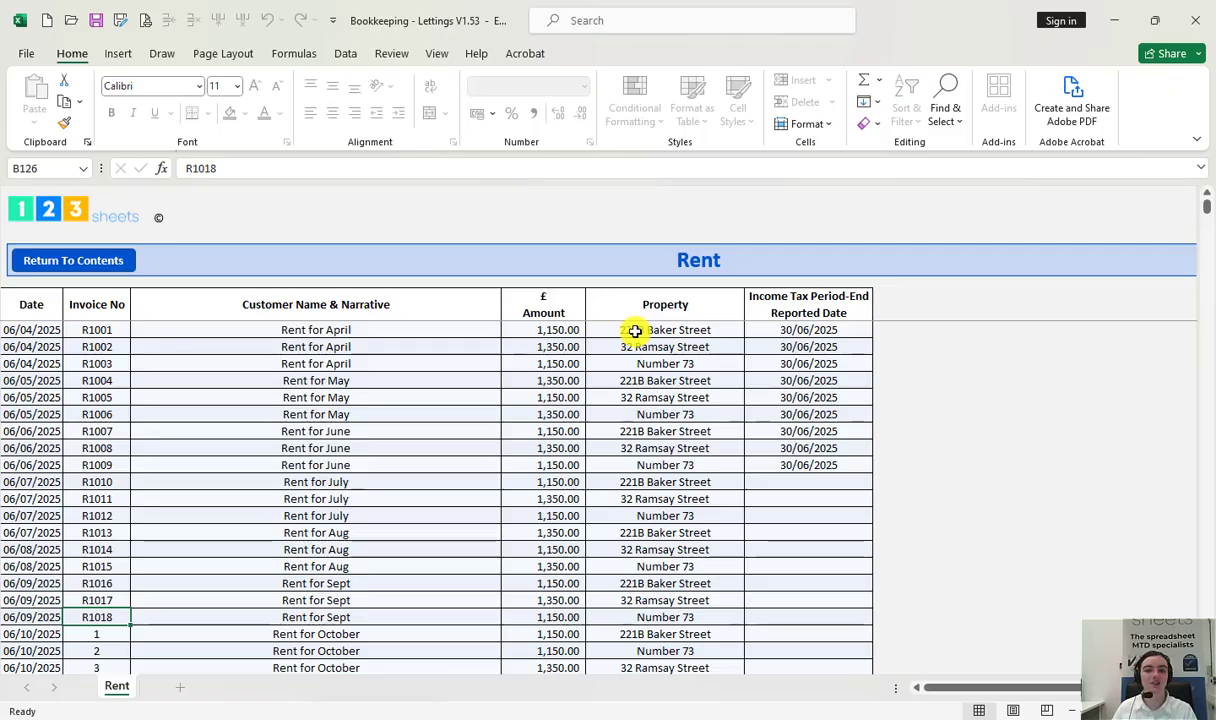
{"action": "left_click", "coordinate": [118, 260]}
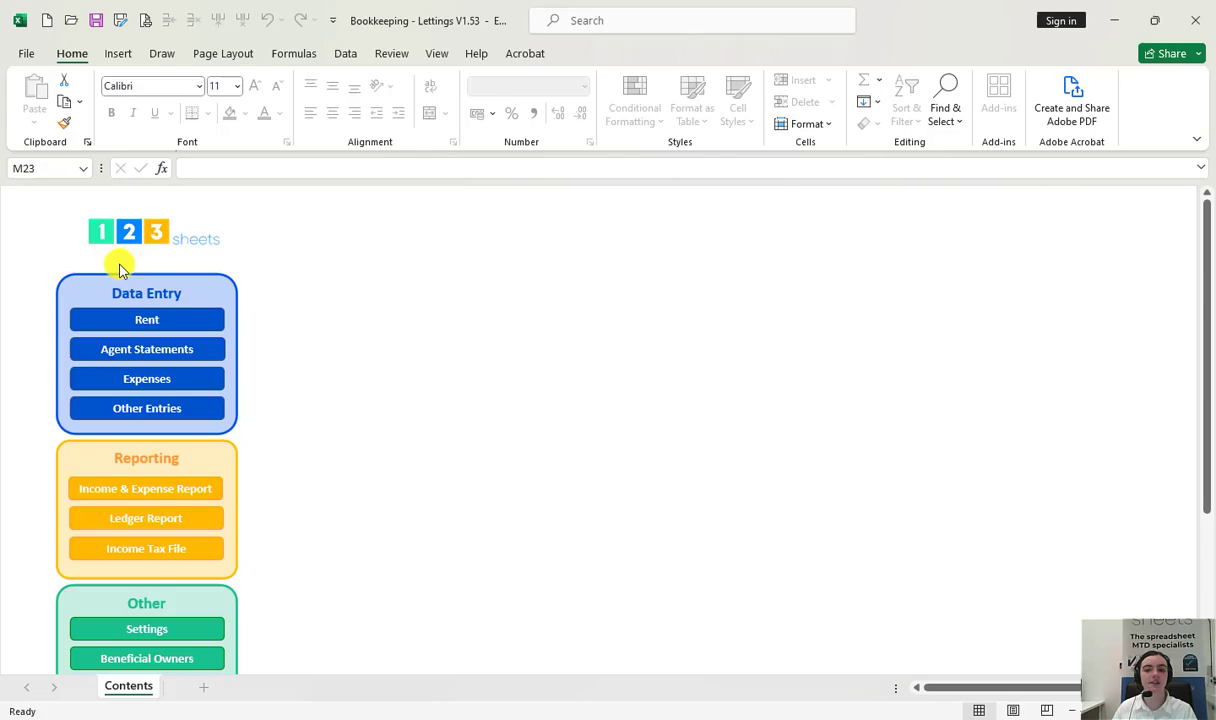
Scroll through the Income & Expense Report, then go back to Contents.
{"action": "left_click", "coordinate": [157, 487]}
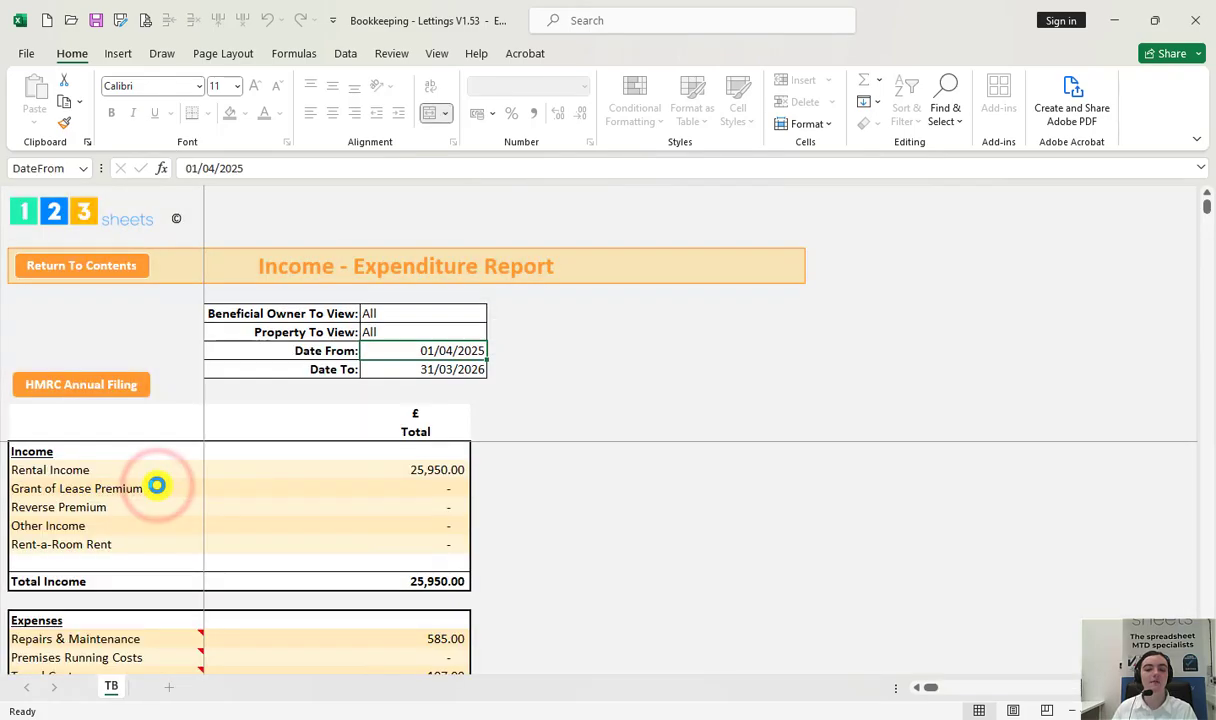
{"action": "scroll", "coordinate": [157, 485], "scroll_direction": "down", "scroll_amount": 3}
{"action": "scroll", "coordinate": [157, 485], "scroll_direction": "down", "scroll_amount": 8}
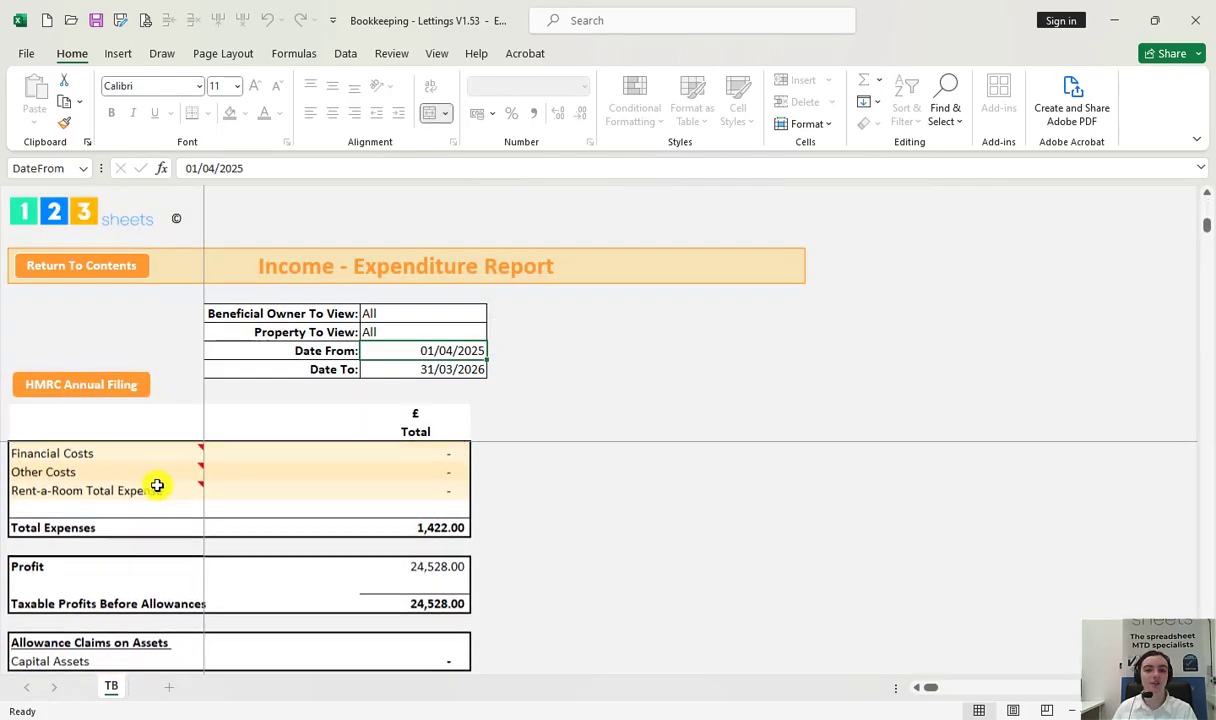
{"action": "scroll", "coordinate": [157, 487], "scroll_direction": "up", "scroll_amount": 8}
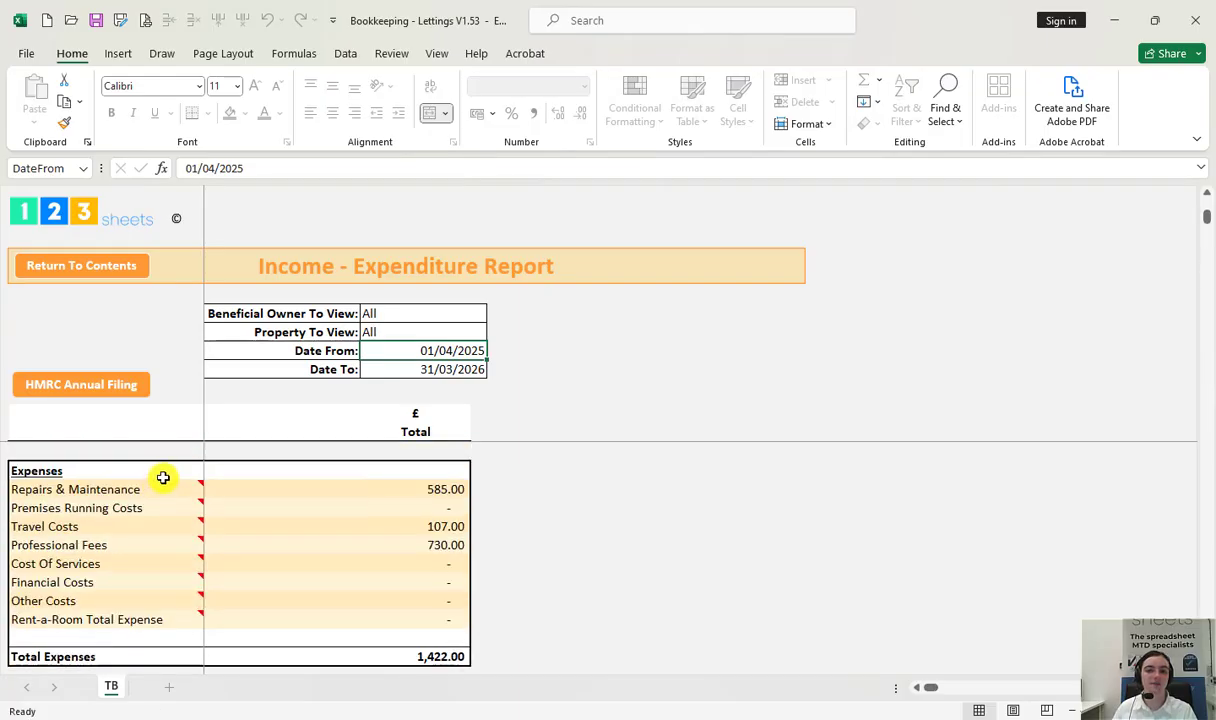
{"action": "left_click", "coordinate": [127, 266]}
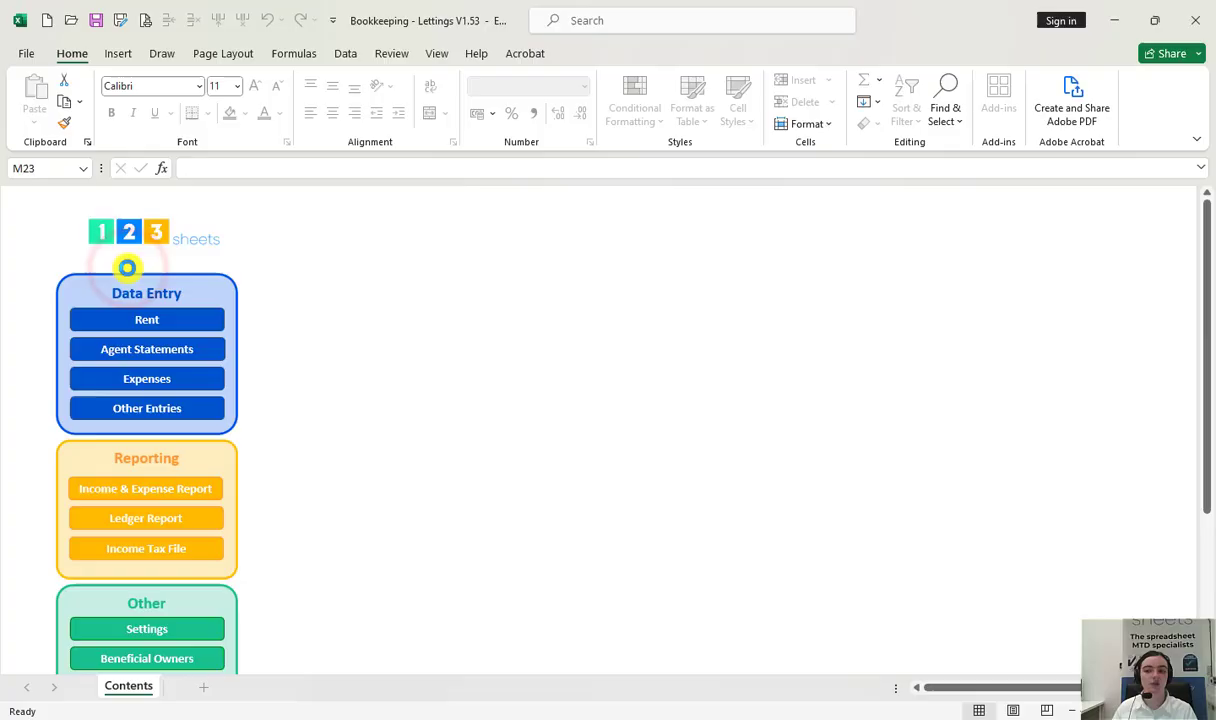
Refresh the Ledger Report to list the rental income entries, then return to Contents.
{"action": "left_click", "coordinate": [146, 510]}
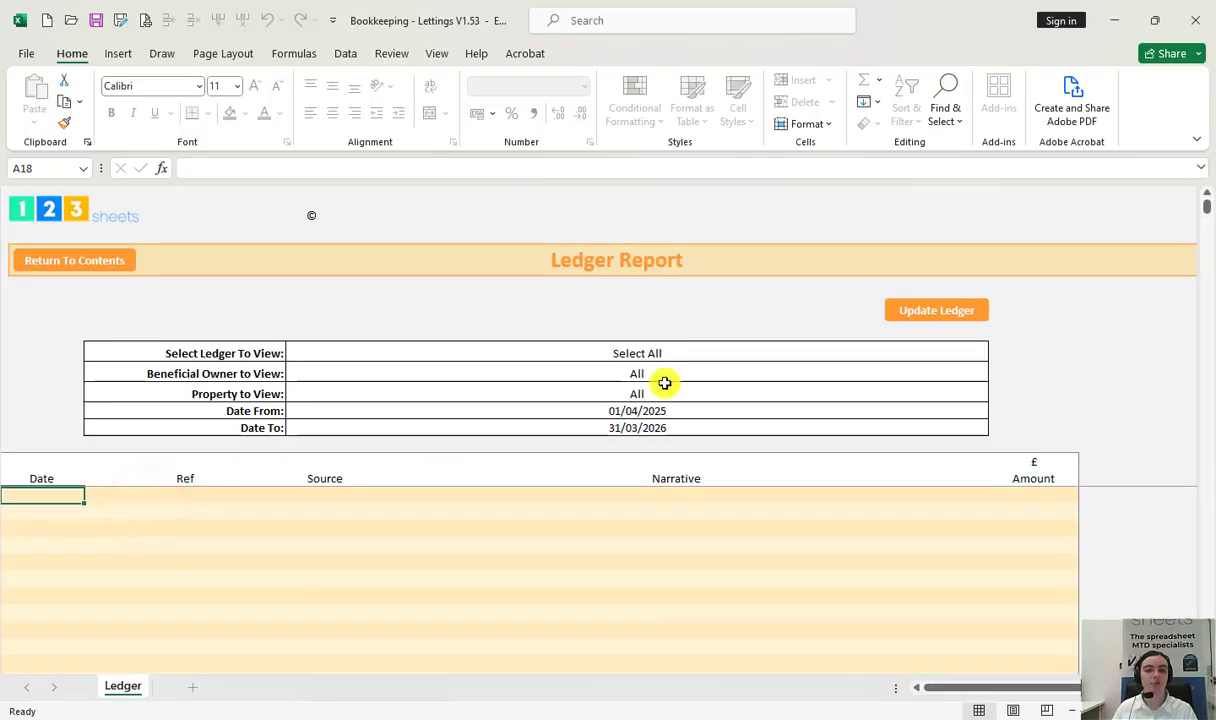
{"action": "left_click", "coordinate": [955, 314]}
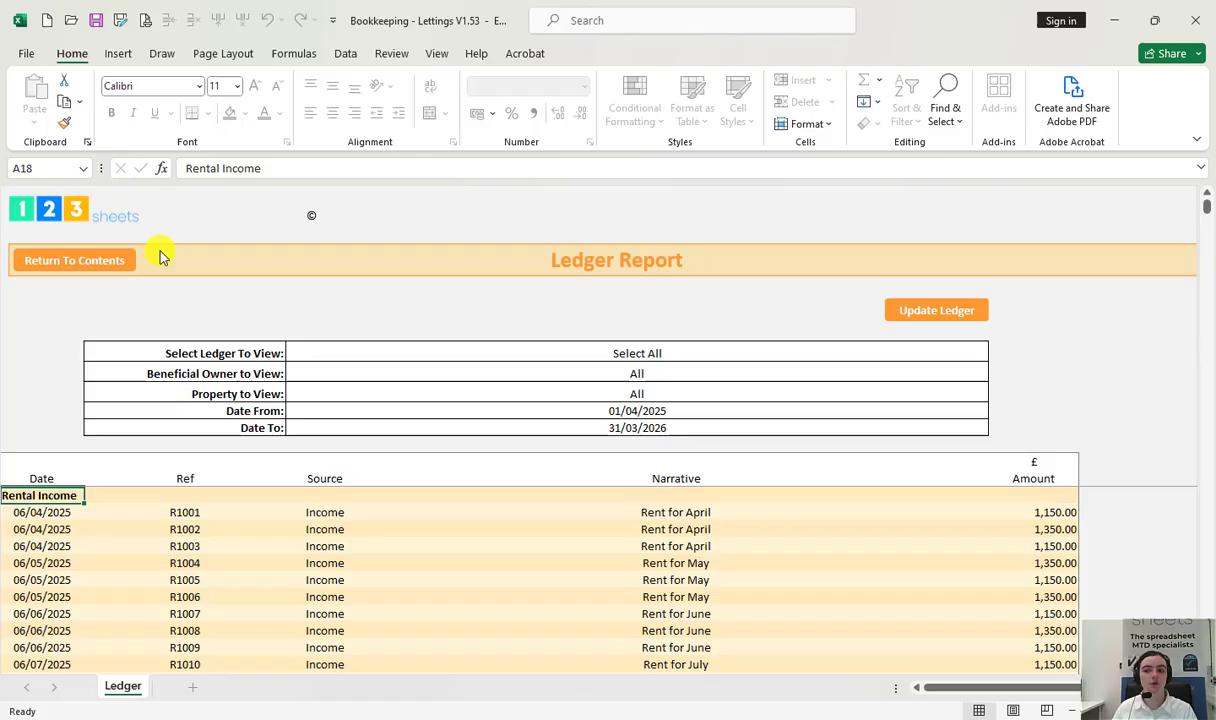
{"action": "left_click", "coordinate": [105, 252]}
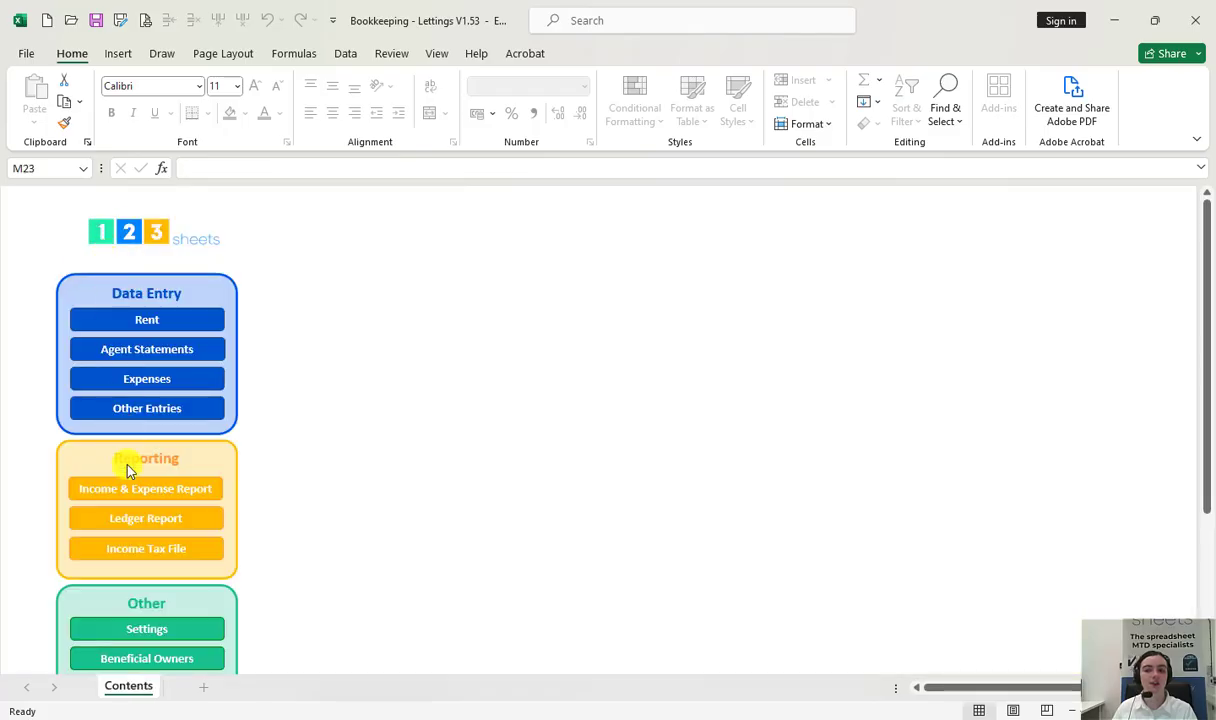
Request the first beneficial owner's Period 1 HMRC file from the Income Tax File sheet.
{"action": "left_click", "coordinate": [136, 551]}
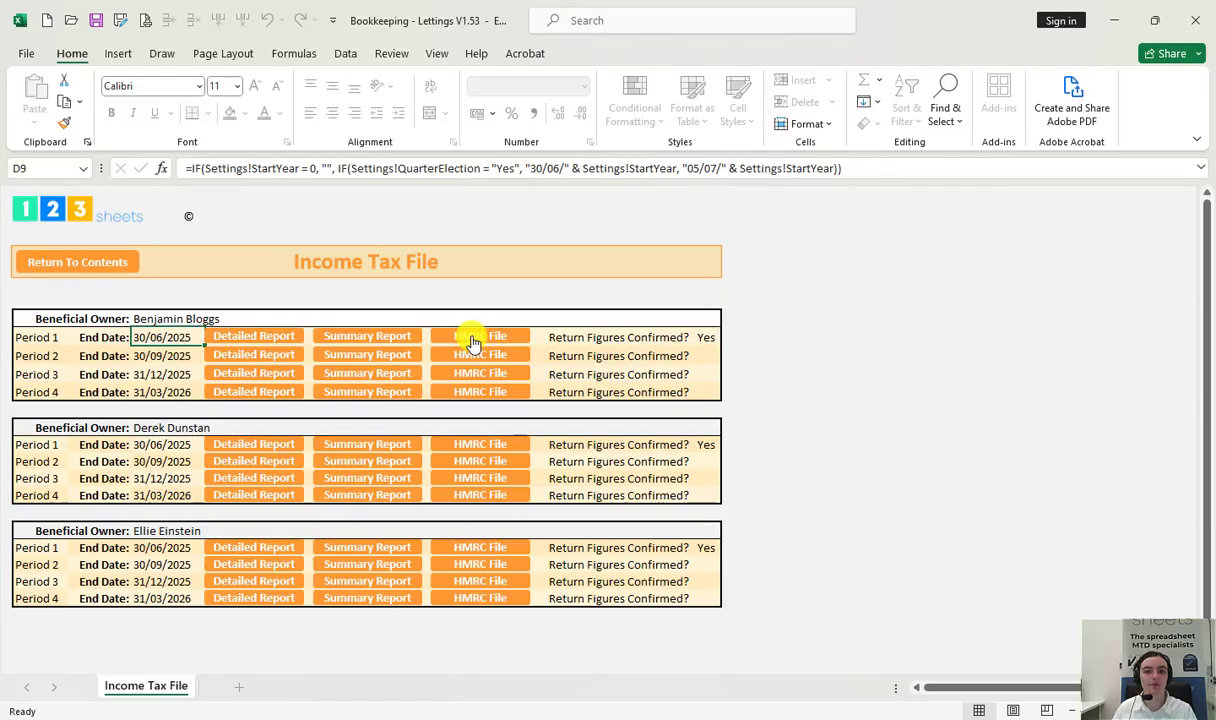
{"action": "left_click", "coordinate": [473, 340]}
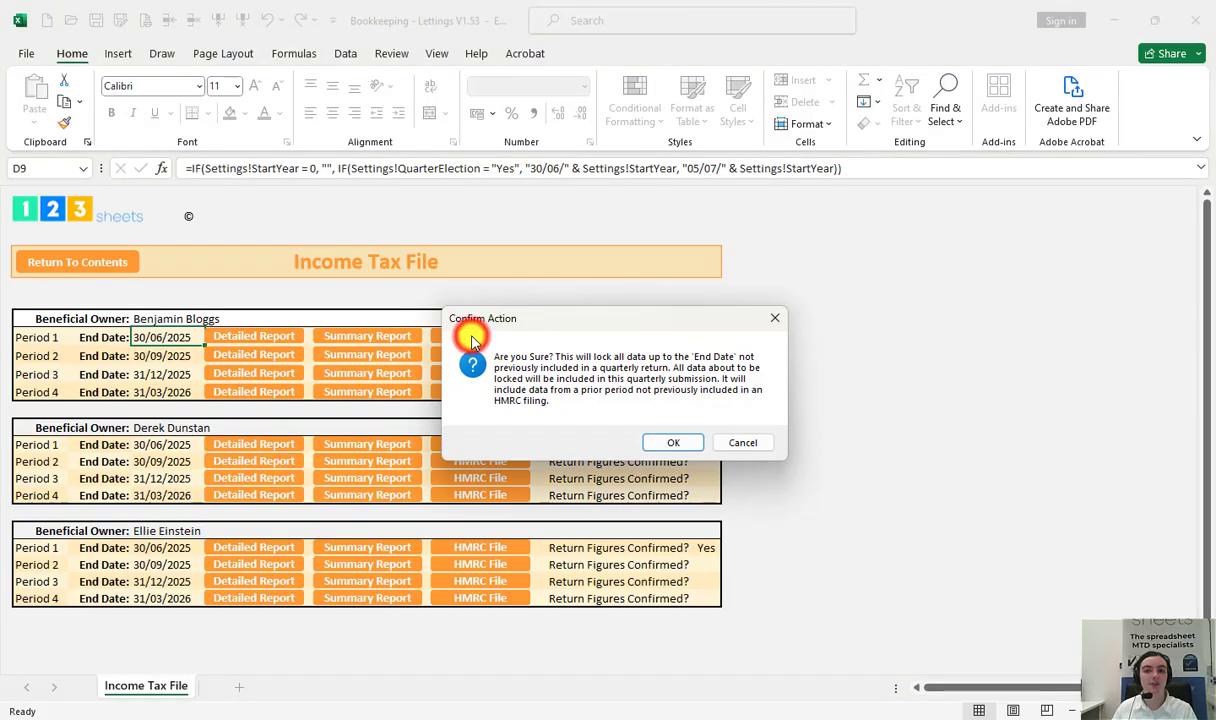
Lock the Period 1 data and save the 30-06-2025 quarterly report PDF to Downloads.
{"action": "left_click", "coordinate": [663, 445]}
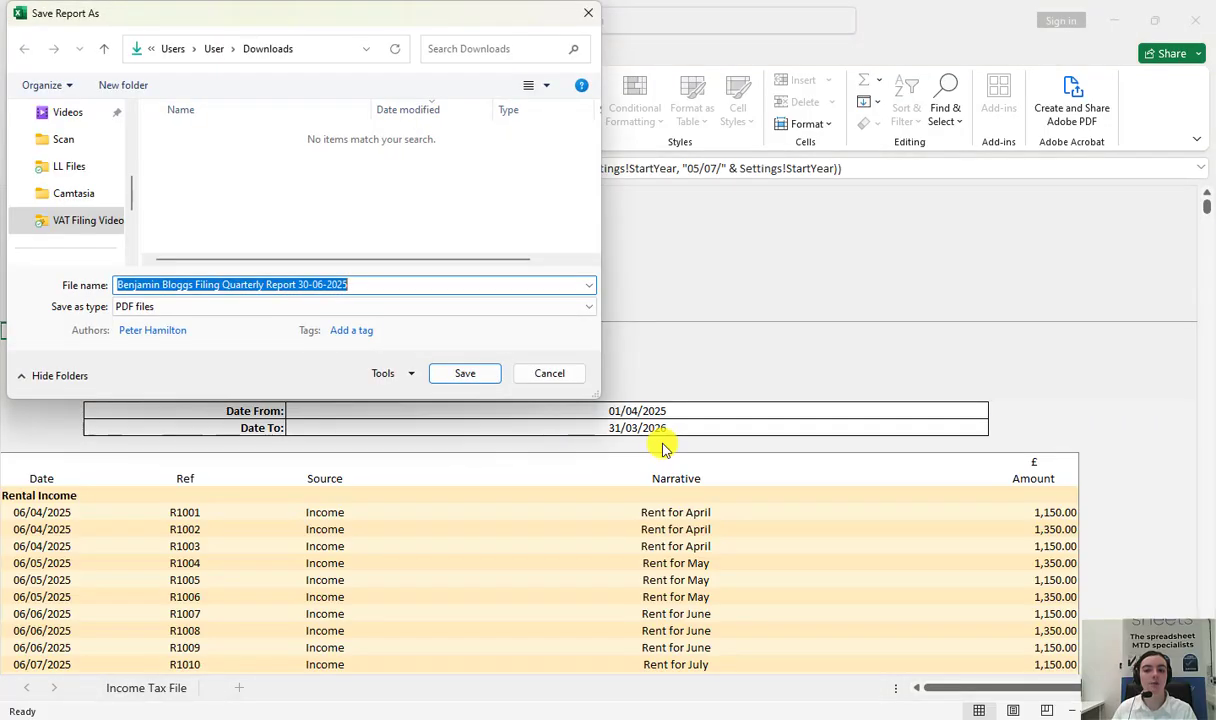
{"action": "left_click", "coordinate": [466, 374]}
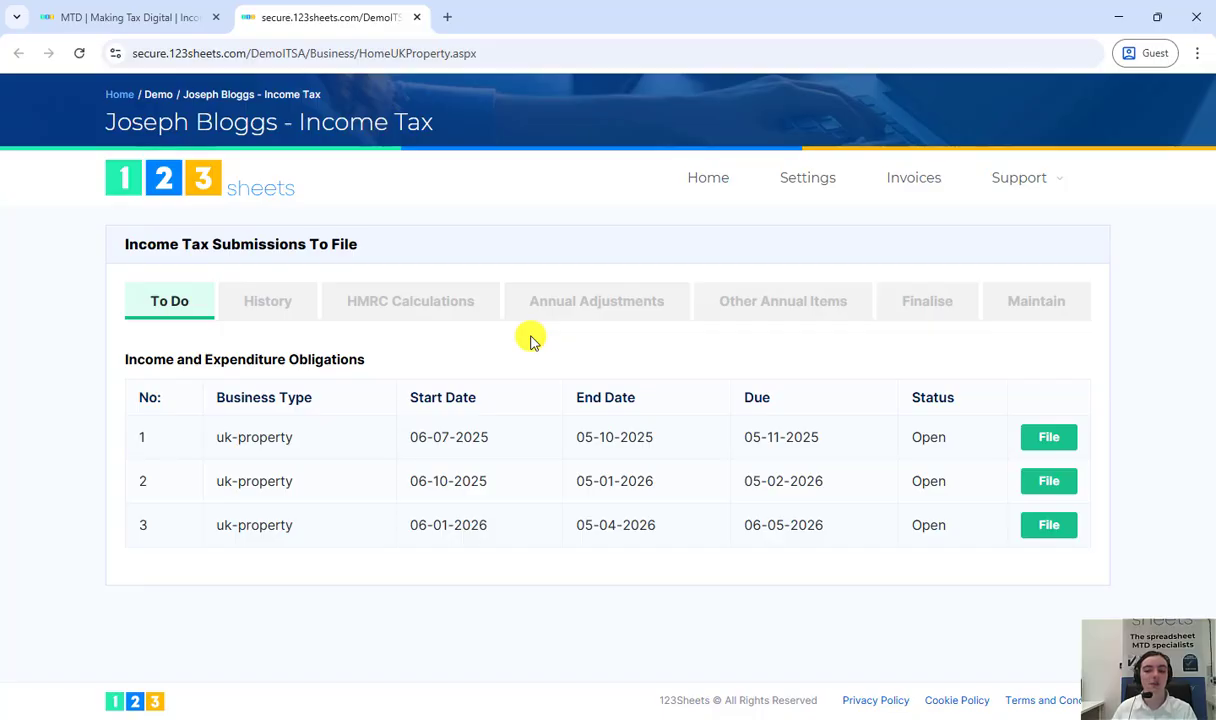
Show the filed submissions history with the 06-04-2025 to 05-07-2025 UK-Property return.
{"action": "left_click", "coordinate": [268, 301]}
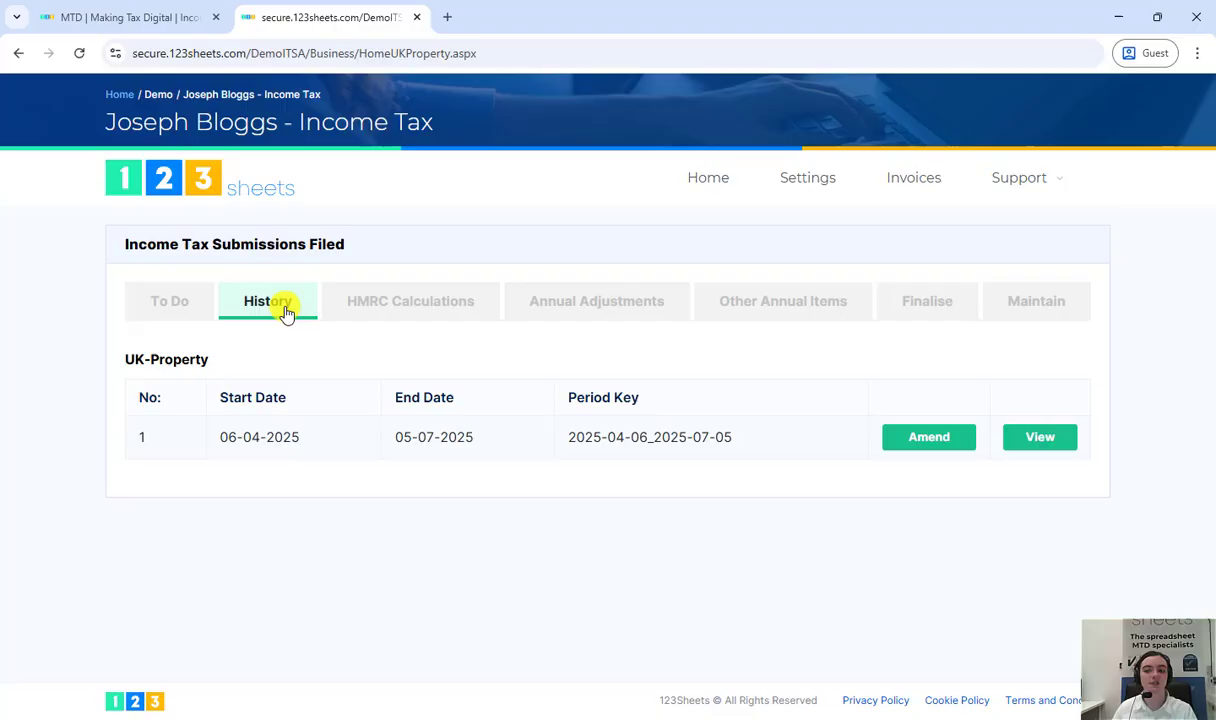
Start amending the filed UK-Property return using the 123sheets pdf upload format.
{"action": "left_click", "coordinate": [951, 443]}
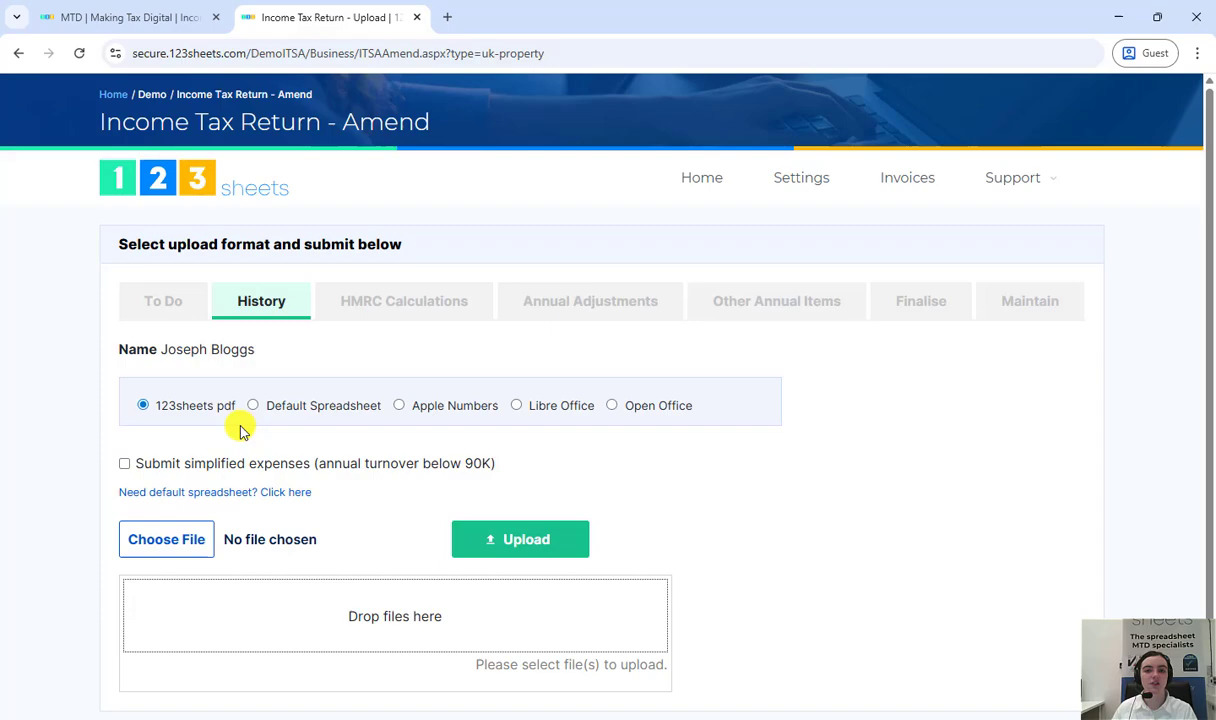
{"action": "left_click", "coordinate": [145, 407]}
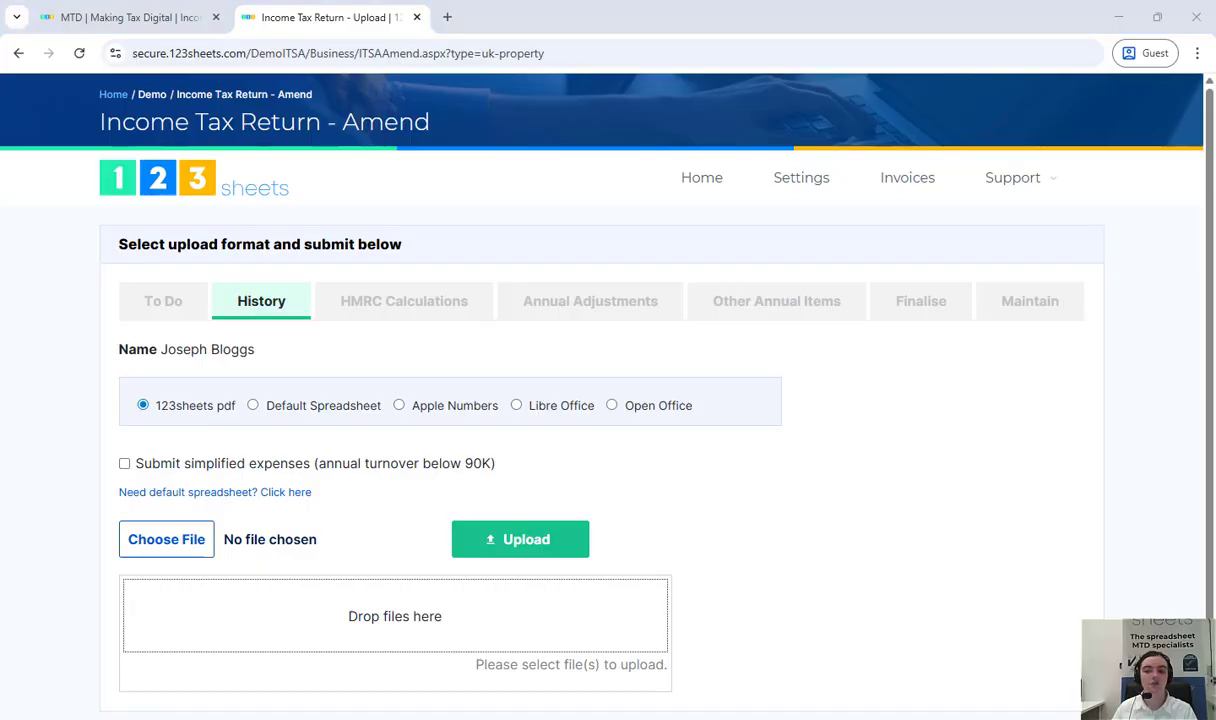
{"action": "left_click_drag", "start_coordinate": [5, 530], "coordinate": [452, 602]}
{"action": "scroll", "coordinate": [690, 615], "scroll_direction": "down", "scroll_amount": 1}
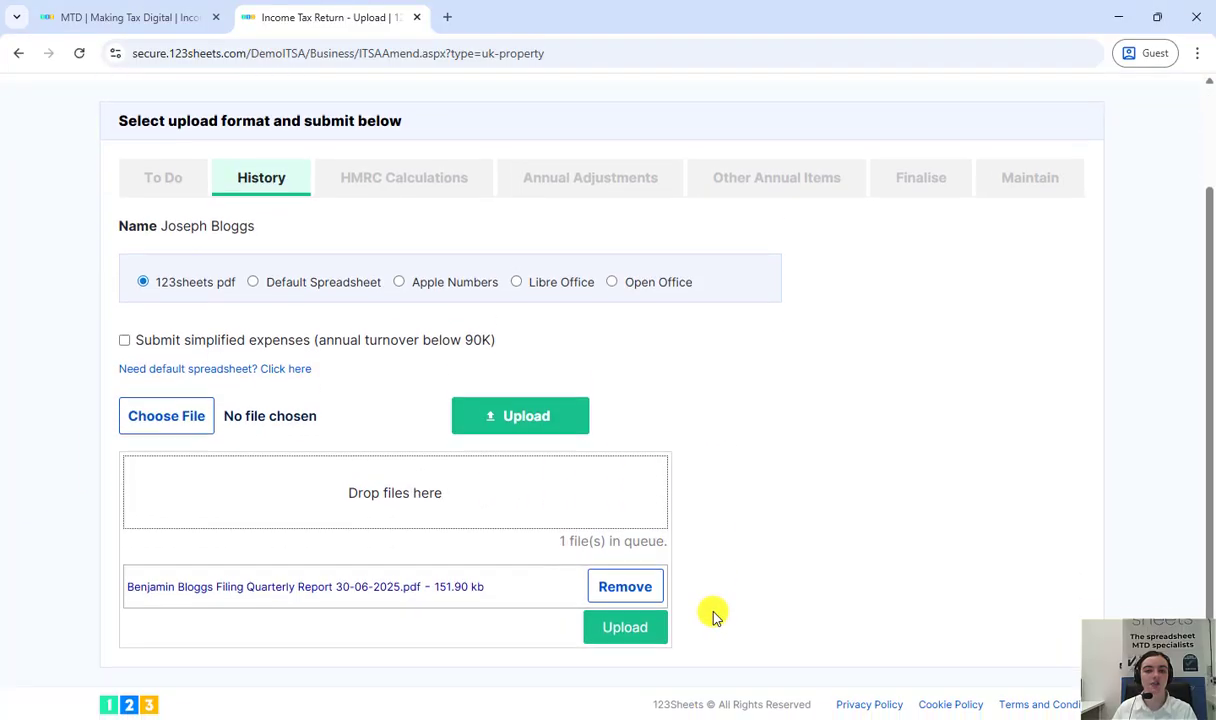
{"action": "left_click", "coordinate": [630, 625]}
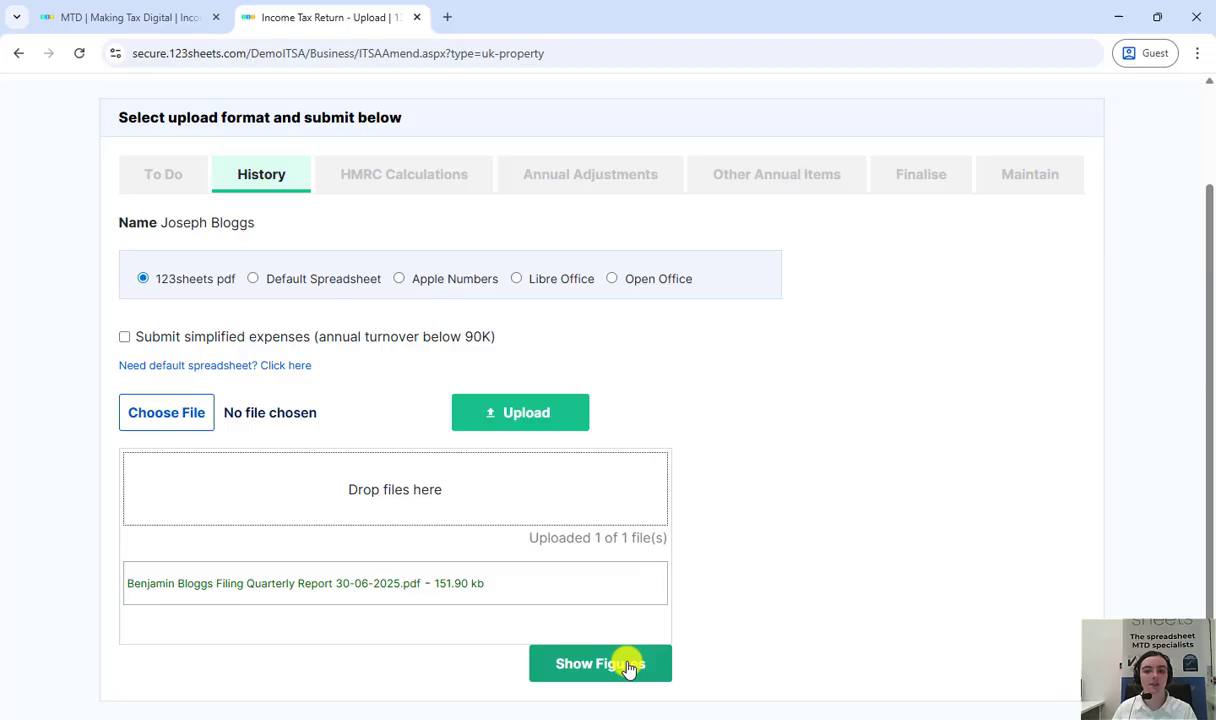
{"action": "left_click", "coordinate": [628, 665]}
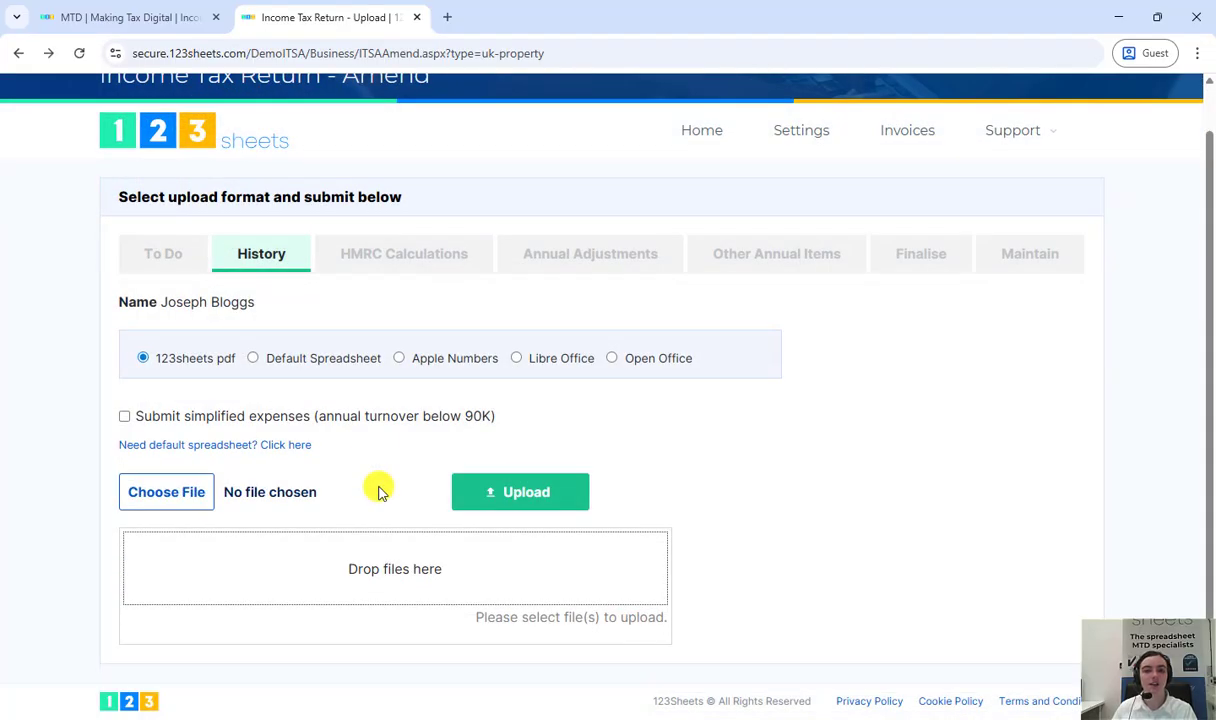
Upload the 30-06-2025 quarterly report PDF from Downloads to bring up its figures.
{"action": "left_click", "coordinate": [165, 488]}
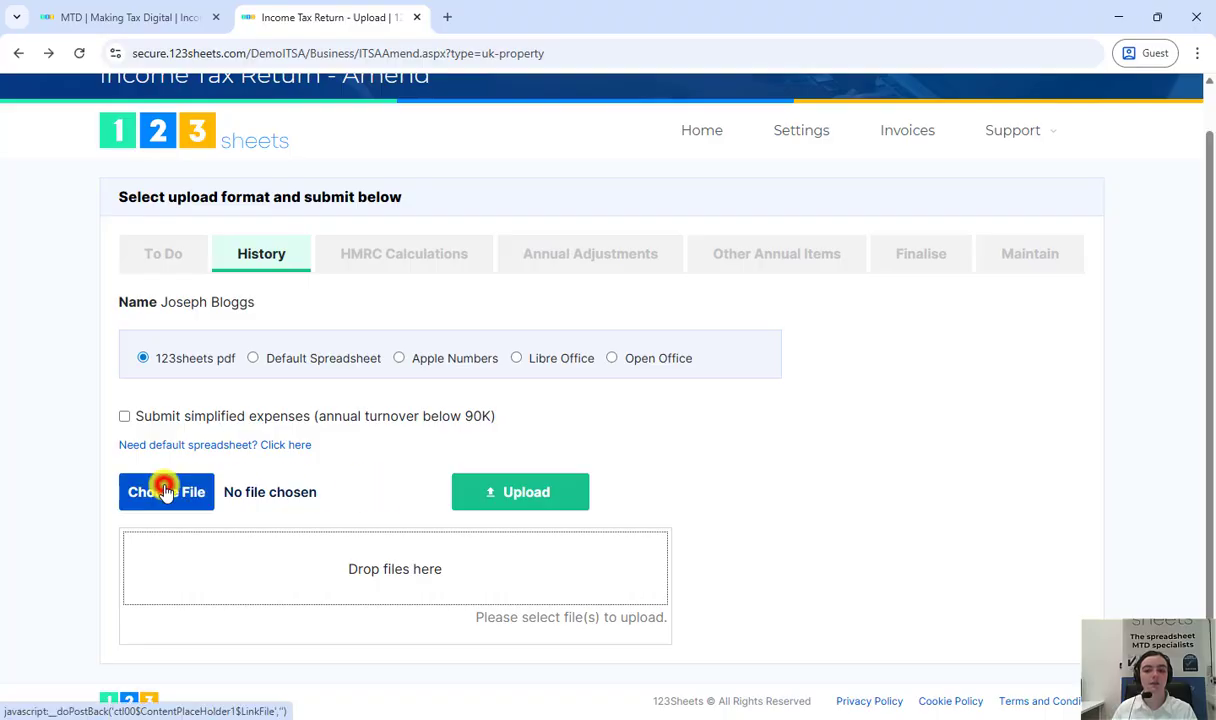
{"action": "left_click", "coordinate": [271, 160]}
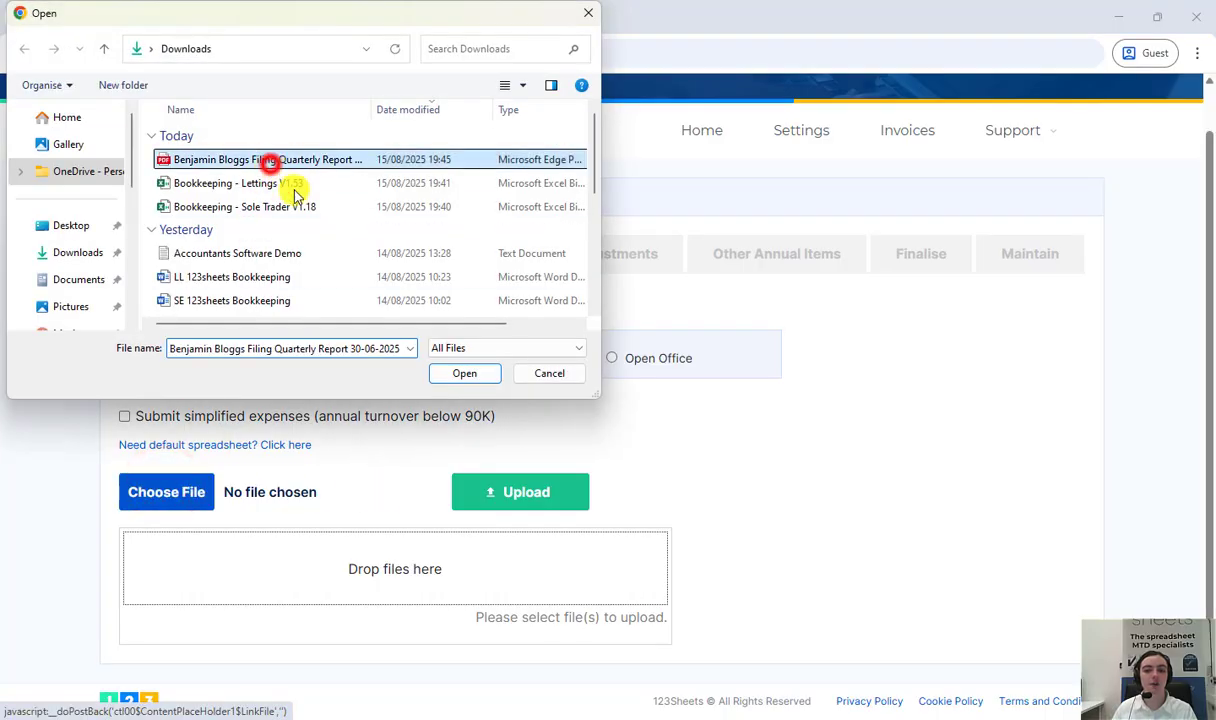
{"action": "left_click", "coordinate": [464, 373]}
{"action": "left_click", "coordinate": [507, 537]}
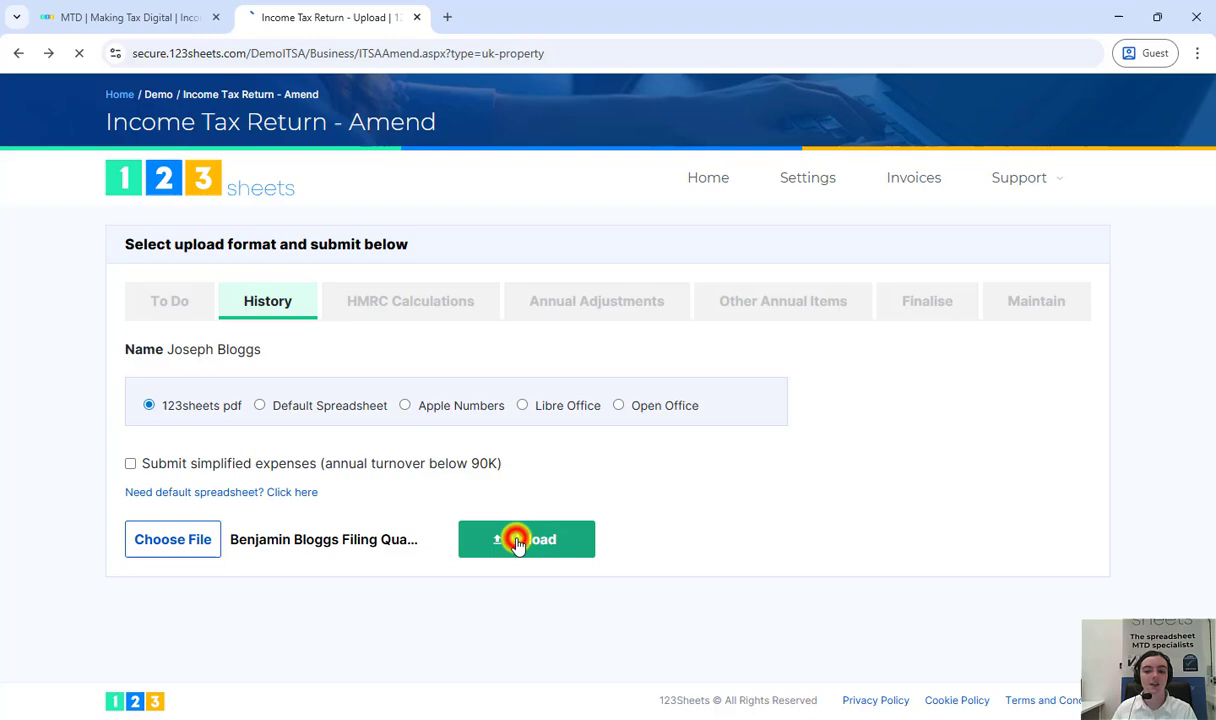
Tick the correct-and-complete declaration and file the amended return showing 3,793.50 profit.
{"action": "scroll", "coordinate": [668, 585], "scroll_direction": "down", "scroll_amount": 7}
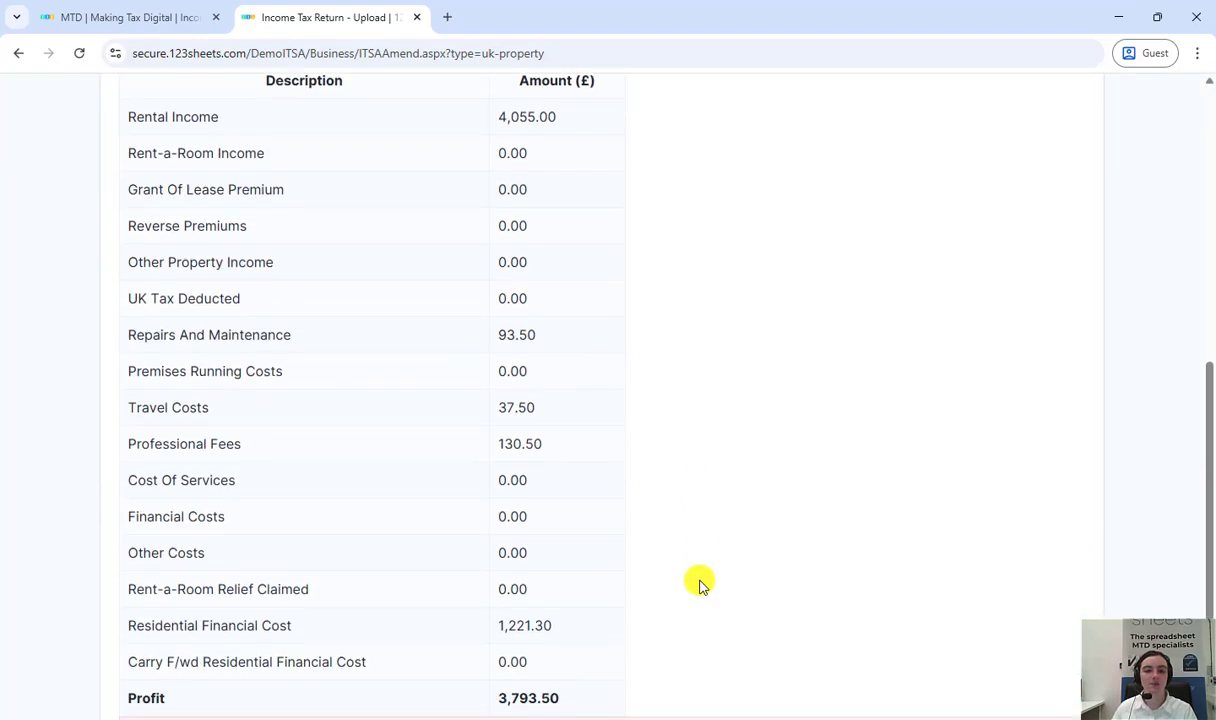
{"action": "scroll", "coordinate": [713, 566], "scroll_direction": "down", "scroll_amount": 2}
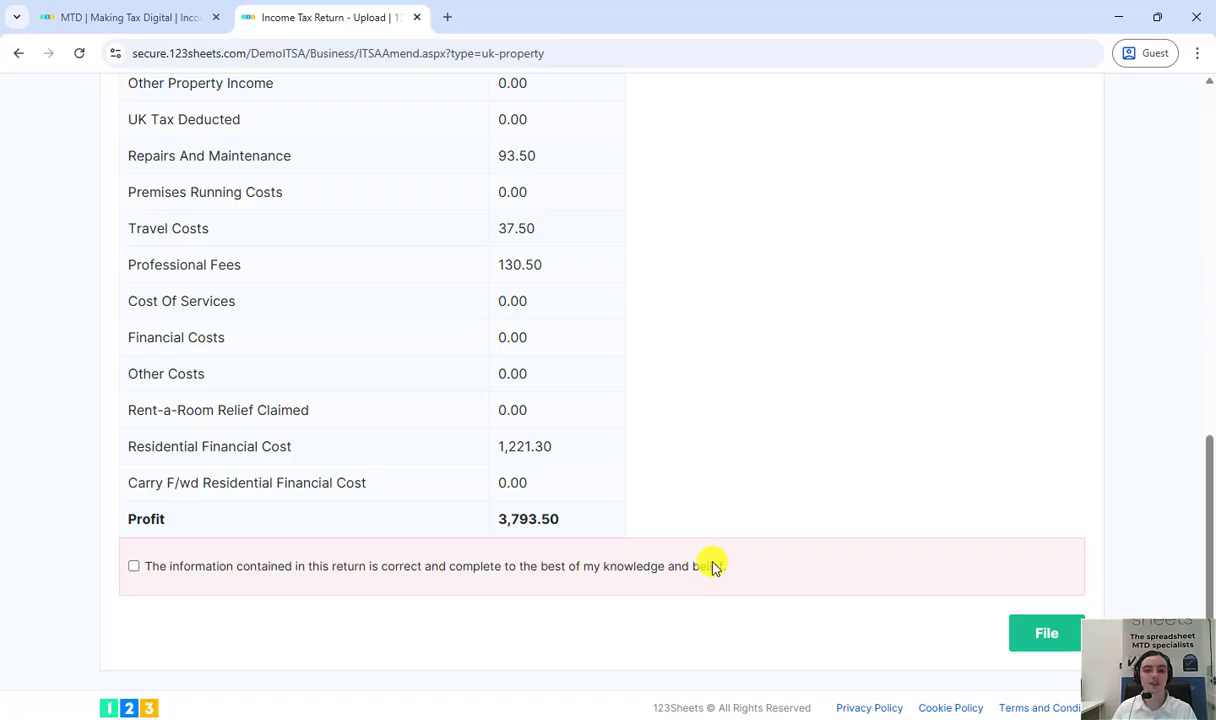
{"action": "left_click", "coordinate": [135, 567]}
{"action": "left_click", "coordinate": [1040, 645]}
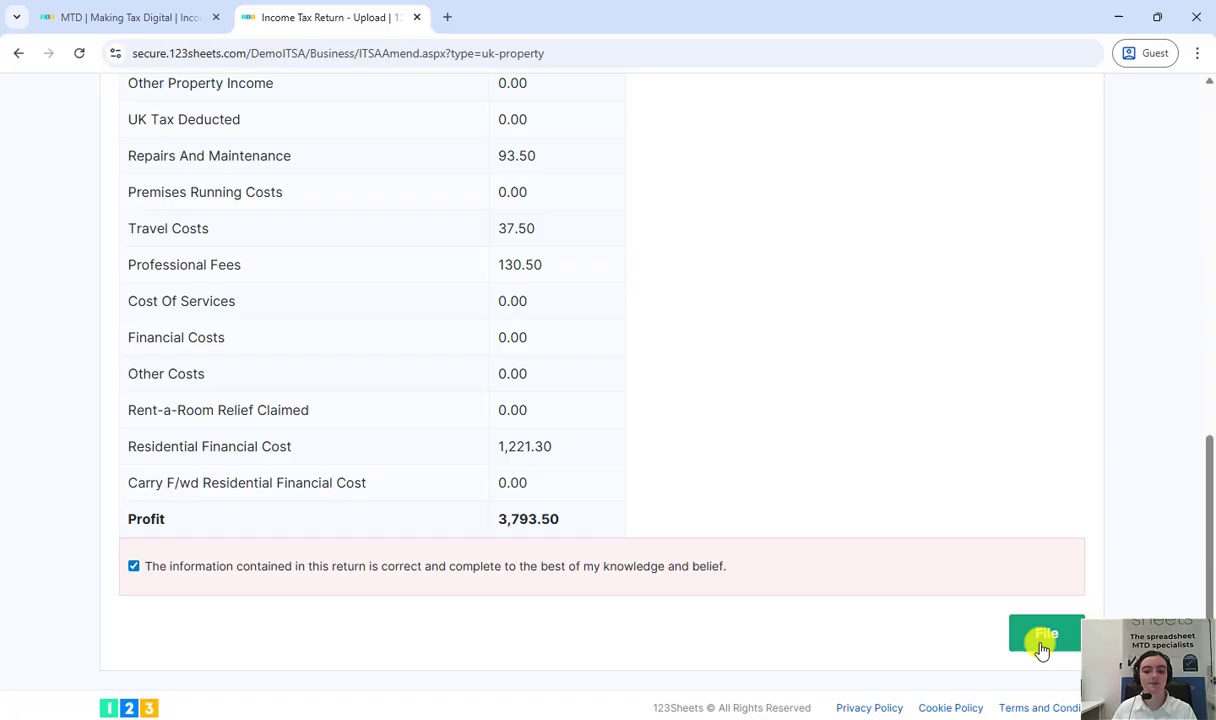